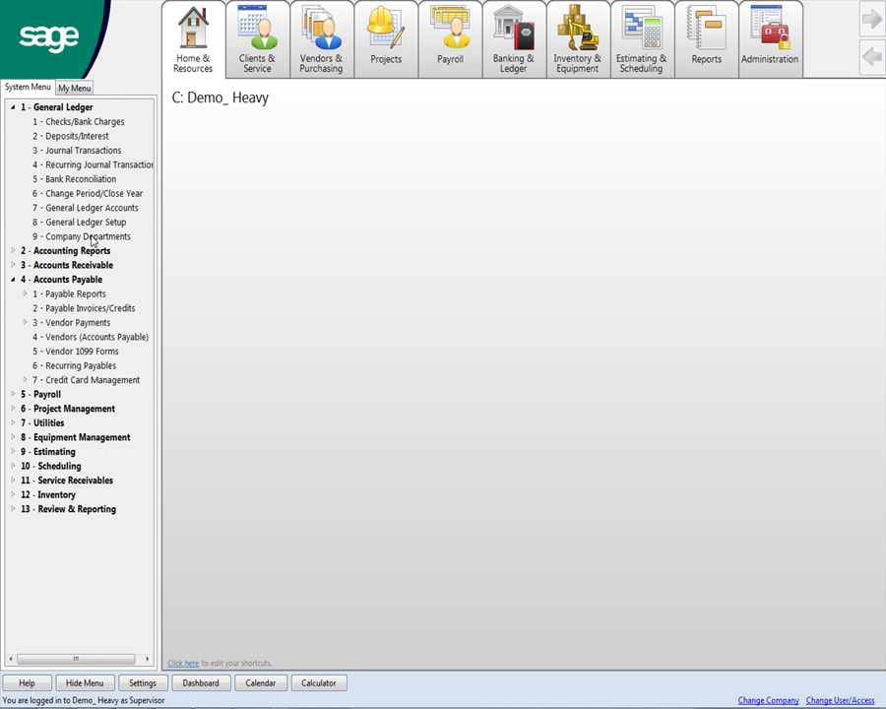
- Open Company Departments and review 1 California Office and Nevada departments 200 through 204 (Office to Service OH)
{"action": "left_click", "coordinate": [55, 237]}
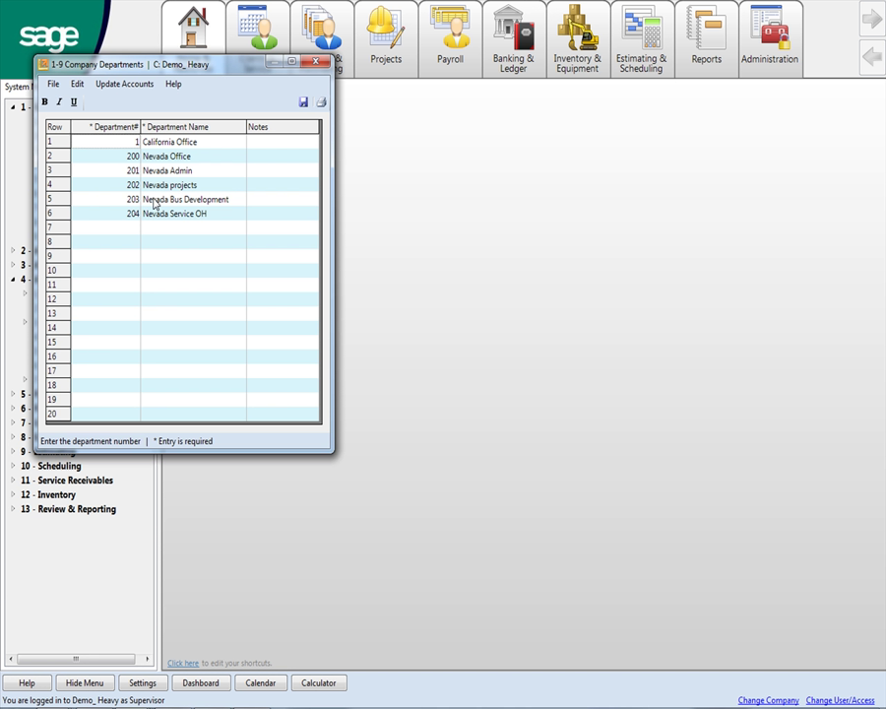
{"action": "left_click", "coordinate": [69, 158]}
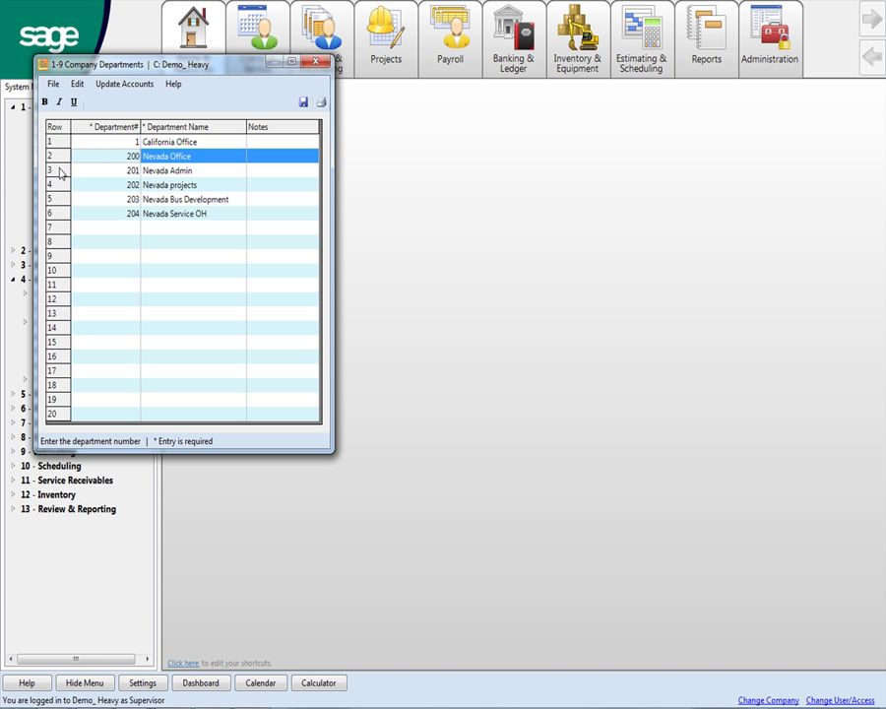
{"action": "left_click", "coordinate": [62, 212], "text": "shift"}
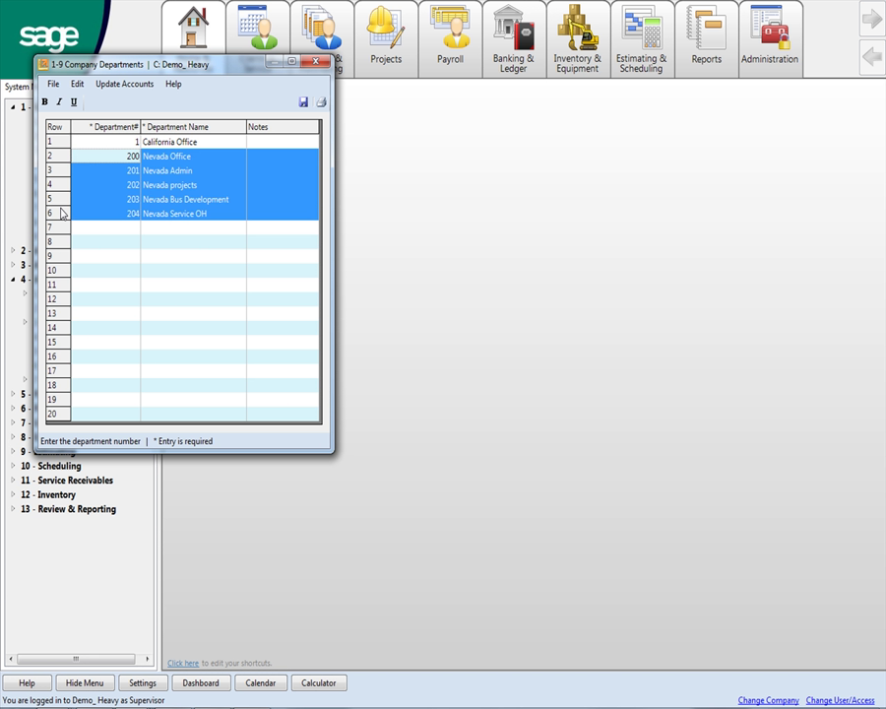
{"action": "left_click", "coordinate": [209, 161]}
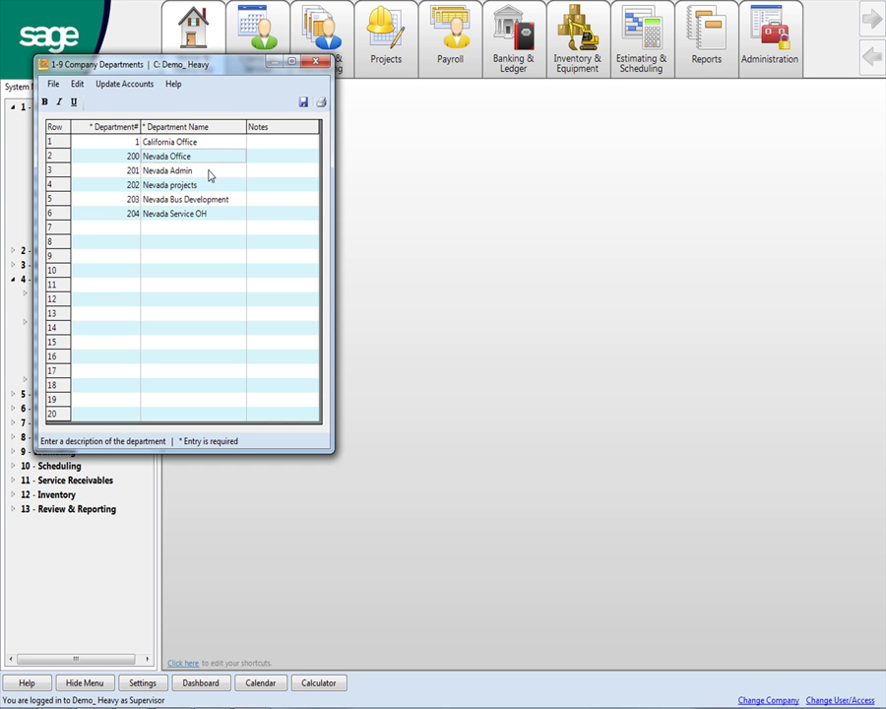
{"action": "left_click", "coordinate": [209, 175]}
{"action": "left_click", "coordinate": [208, 186]}
{"action": "left_click", "coordinate": [218, 202]}
{"action": "left_click", "coordinate": [215, 214]}
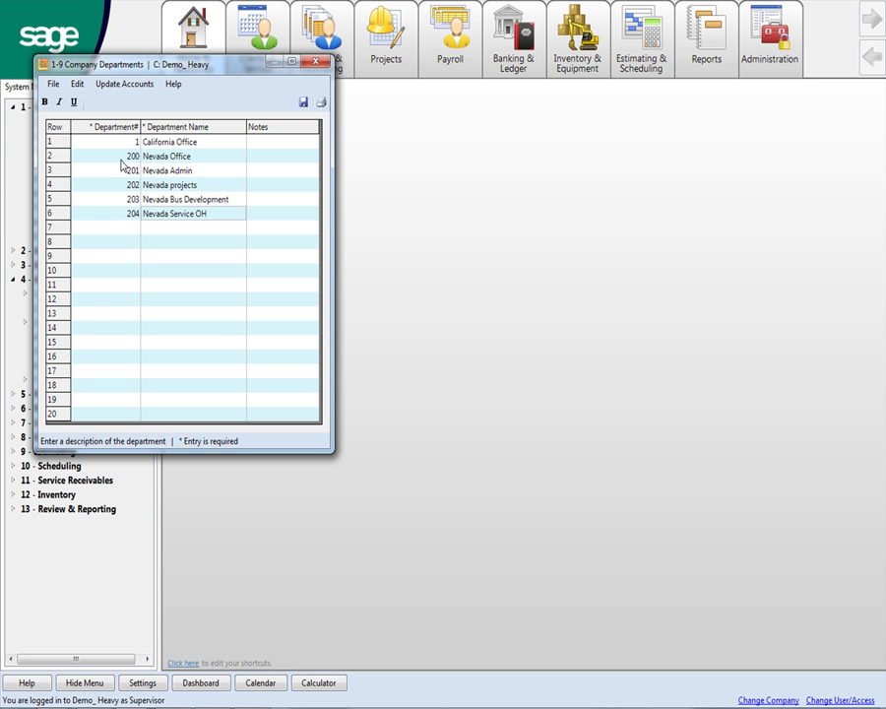
- Back on the payable invoice, charge the 12,500.00 account 6405 line to subaccount 202 Nevada projects
{"action": "left_click", "coordinate": [315, 62]}
{"action": "mouse_move", "coordinate": [313, 72]}
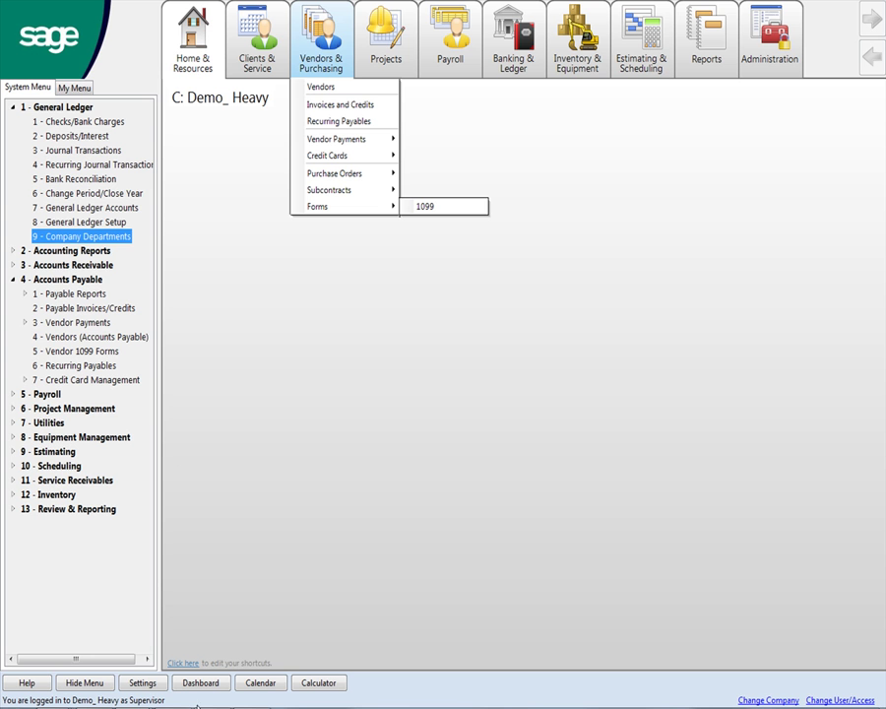
{"action": "left_click", "coordinate": [222, 635]}
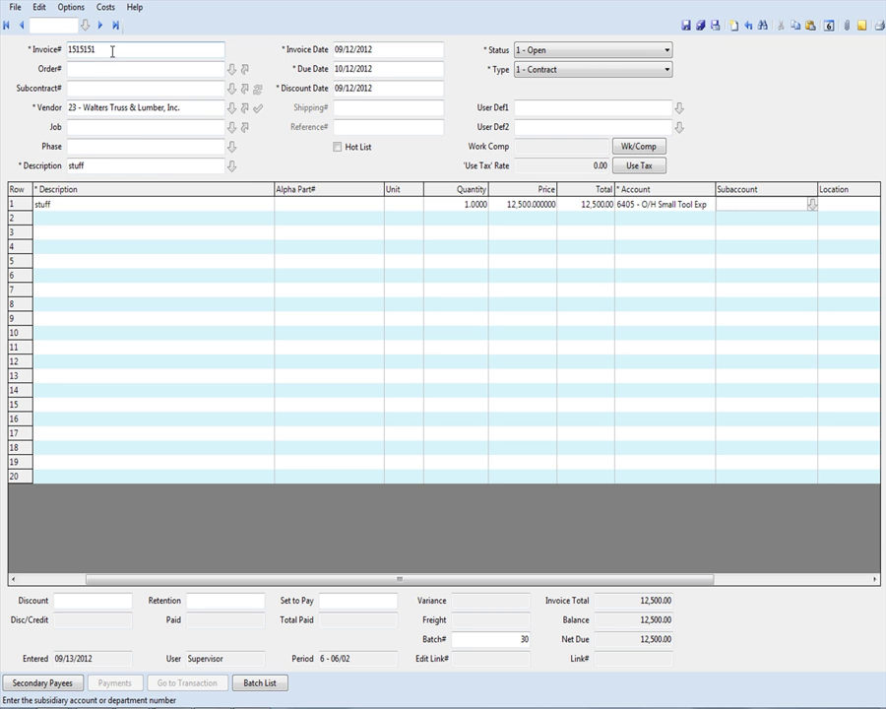
{"action": "left_click", "coordinate": [524, 208]}
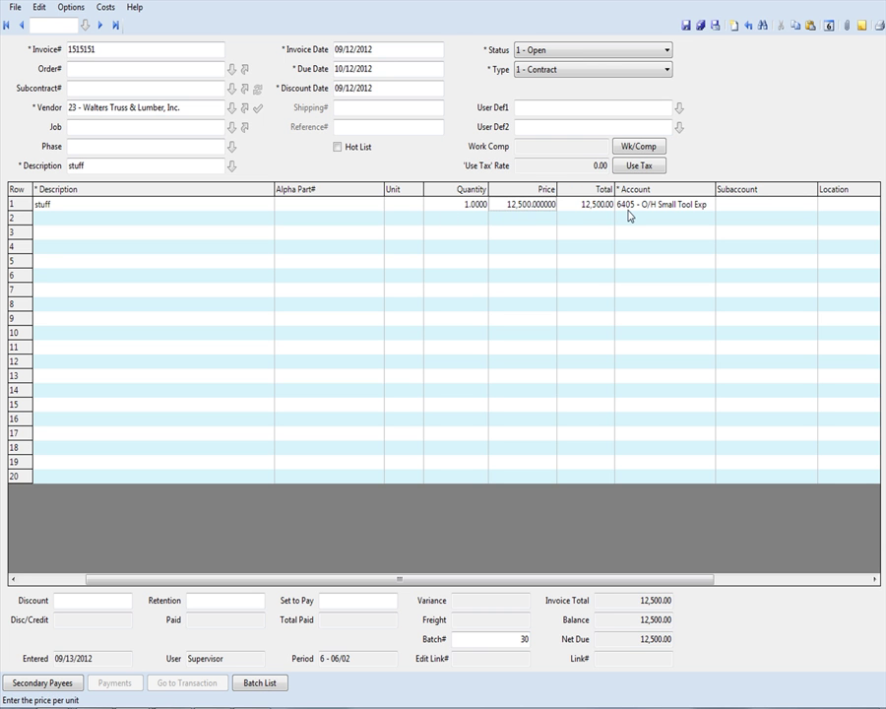
{"action": "left_click", "coordinate": [630, 207]}
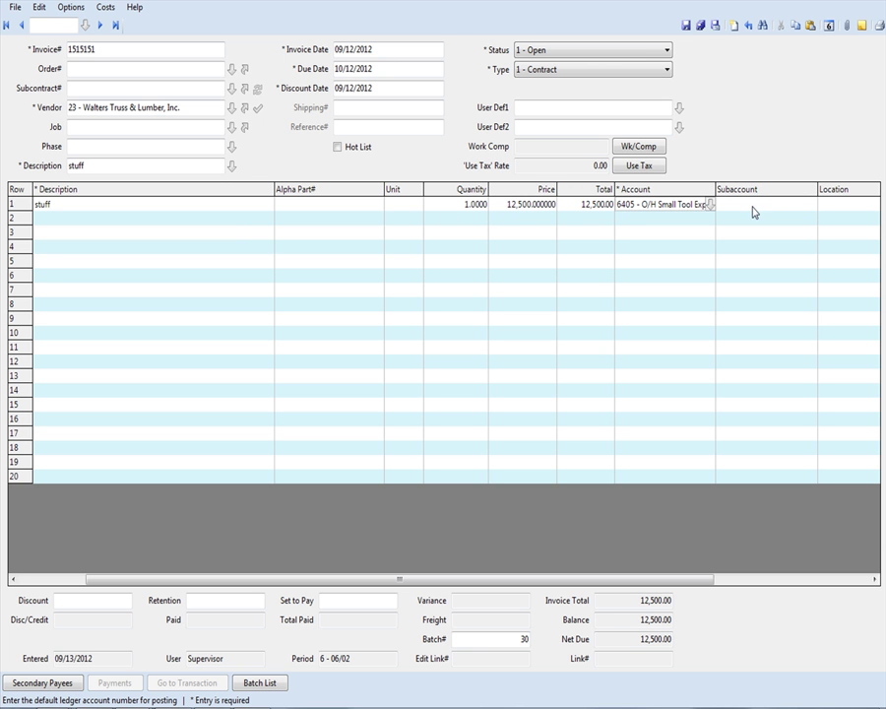
{"action": "left_click", "coordinate": [811, 208]}
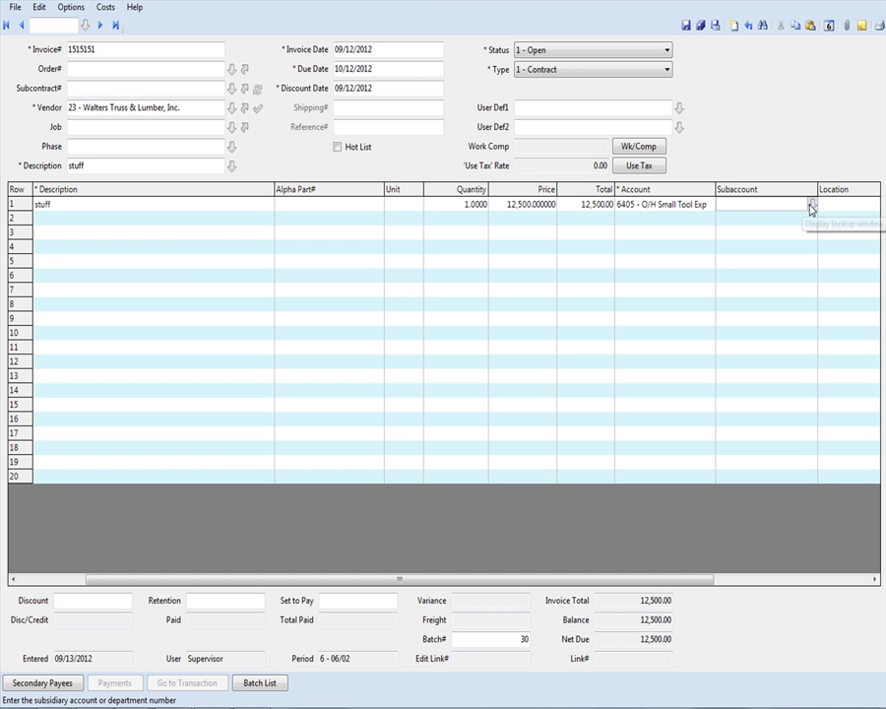
{"action": "left_click", "coordinate": [812, 206]}
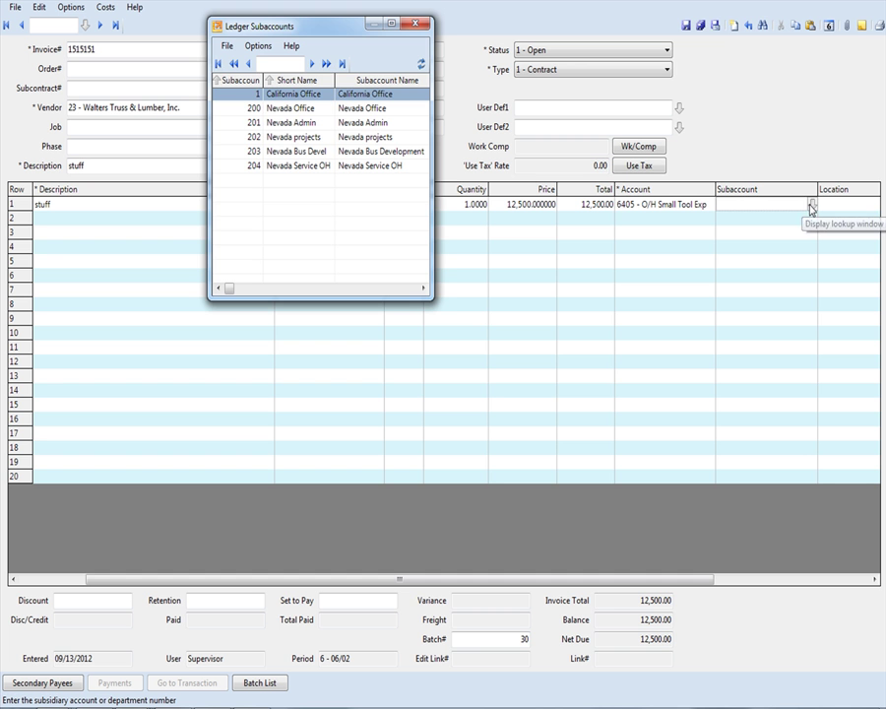
{"action": "left_click", "coordinate": [236, 123]}
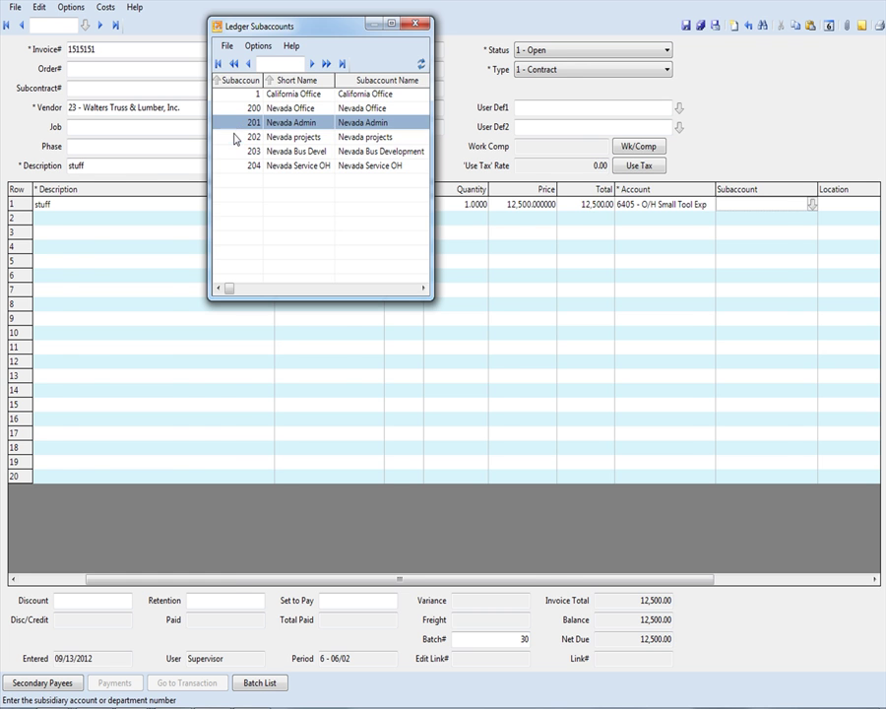
{"action": "double_click", "coordinate": [234, 137]}
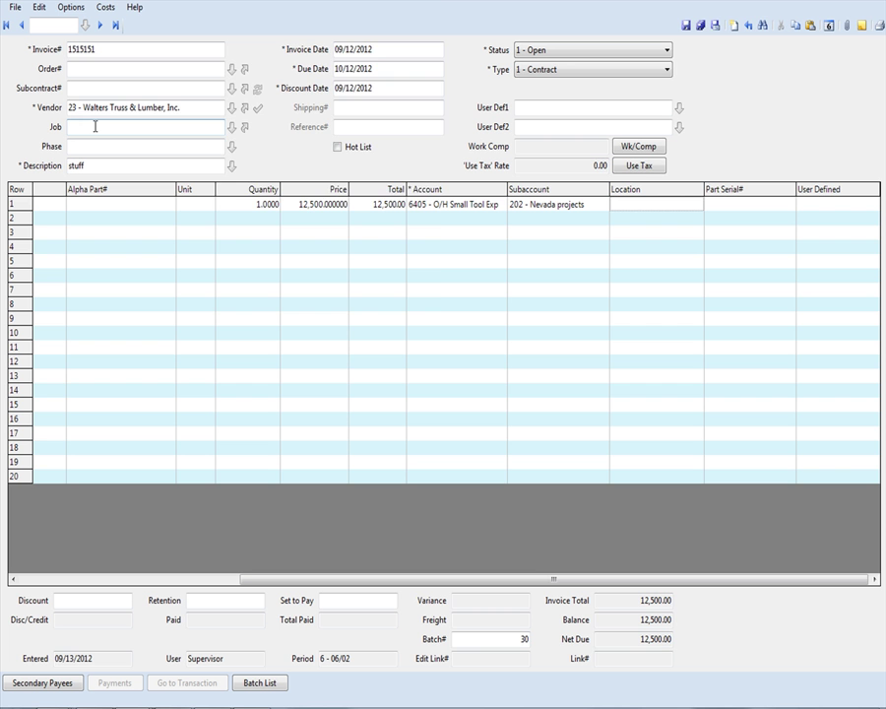
- Set the invoice job to Monte Rio Post Office and give that job default department Nevada projects
{"action": "left_click", "coordinate": [232, 127]}
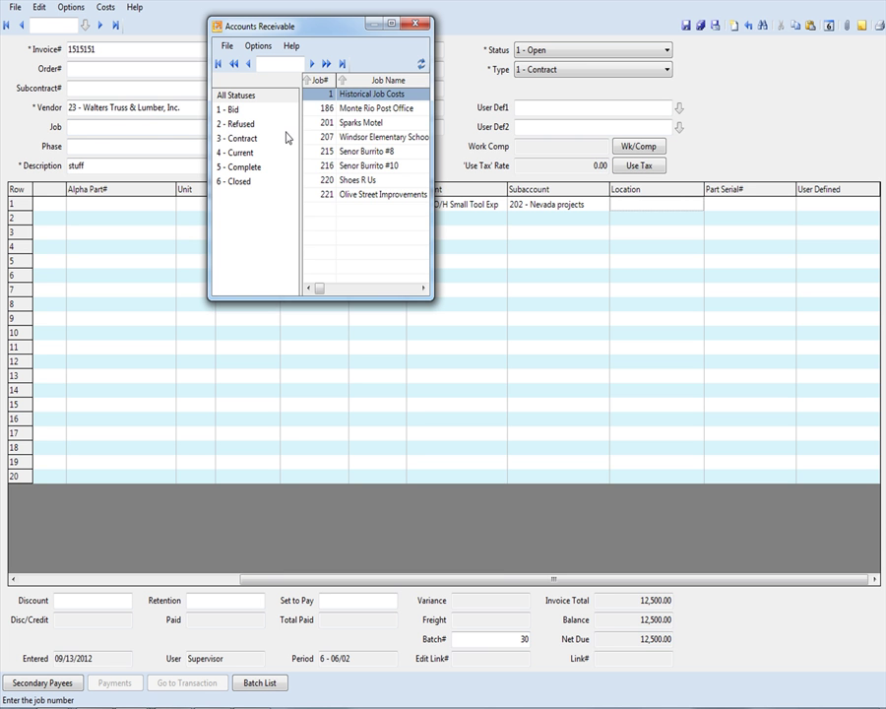
{"action": "double_click", "coordinate": [350, 109]}
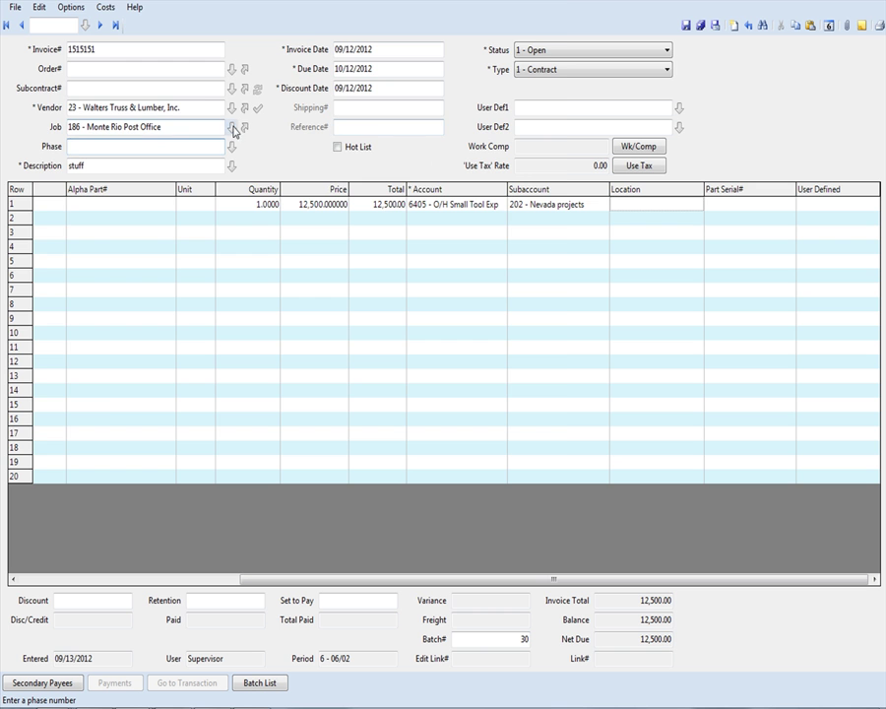
{"action": "left_click", "coordinate": [243, 127]}
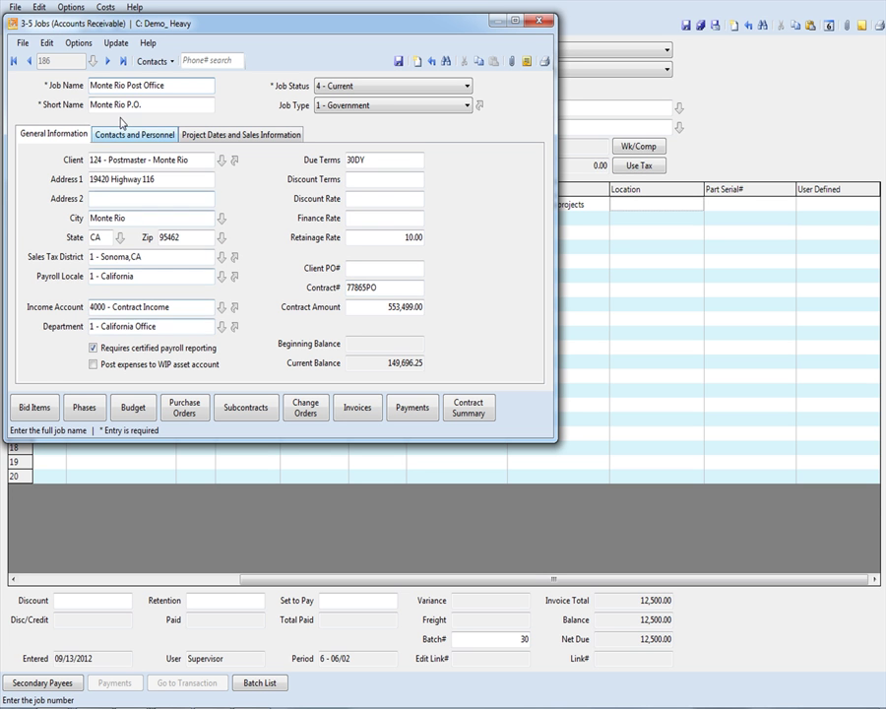
{"action": "left_click", "coordinate": [203, 327]}
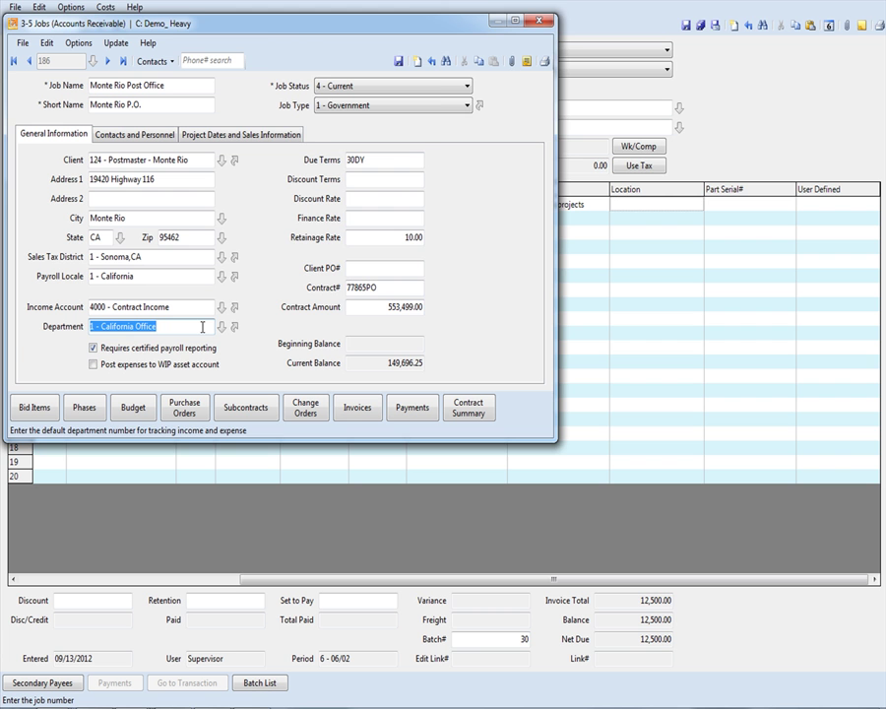
{"action": "left_click", "coordinate": [221, 326]}
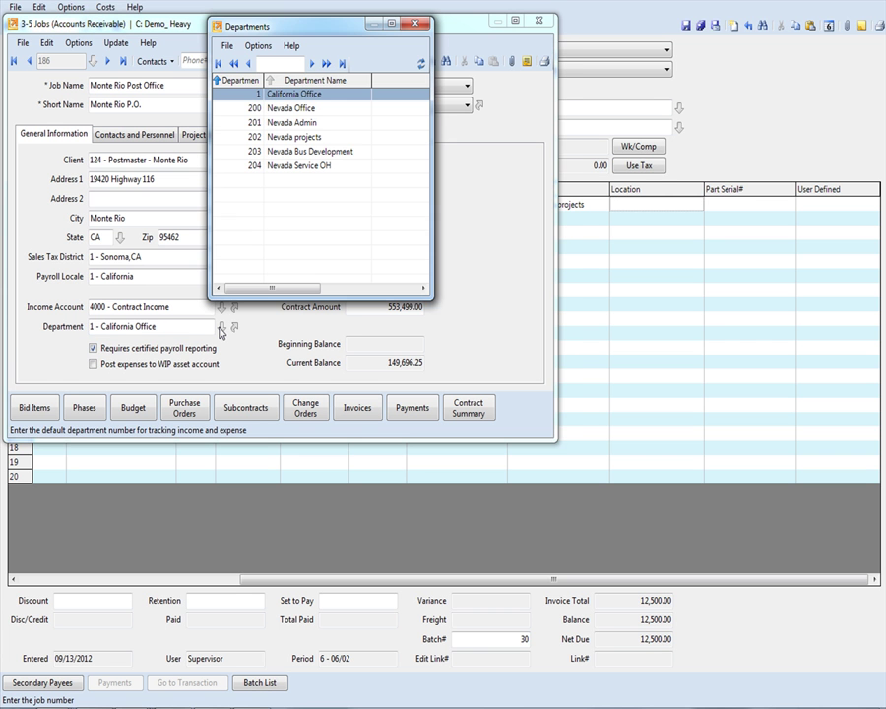
{"action": "double_click", "coordinate": [257, 141]}
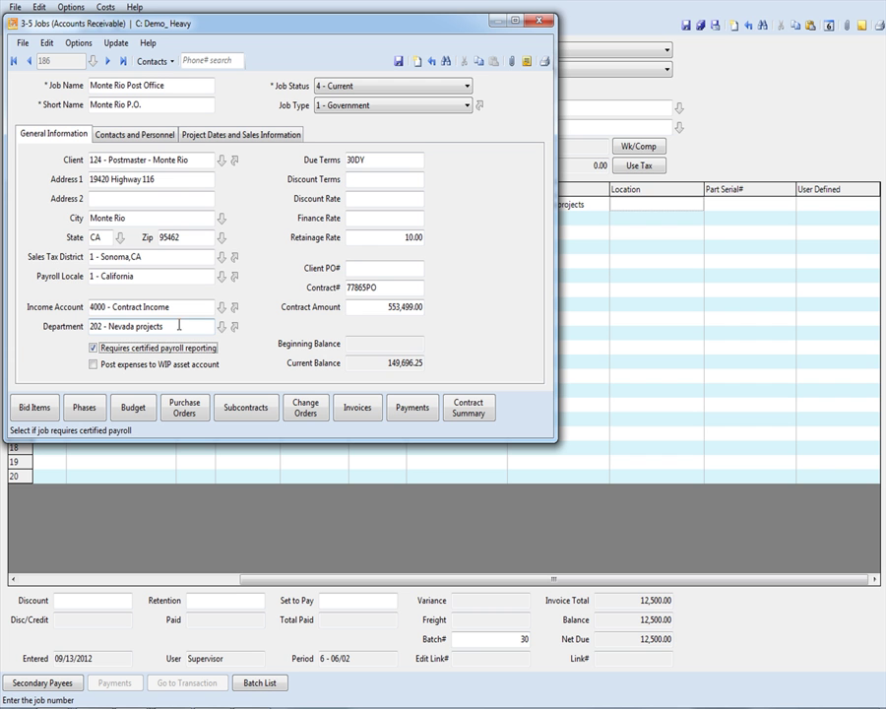
- Close the job record and the invoice without saving changes, keeping the invoice job as 186
{"action": "left_click", "coordinate": [545, 20]}
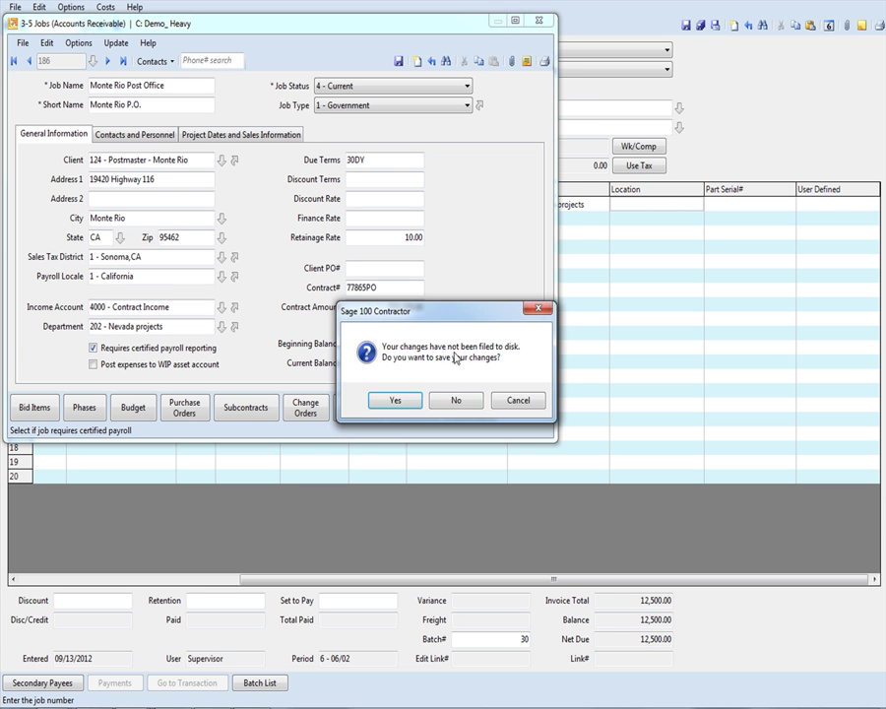
{"action": "left_click", "coordinate": [455, 402]}
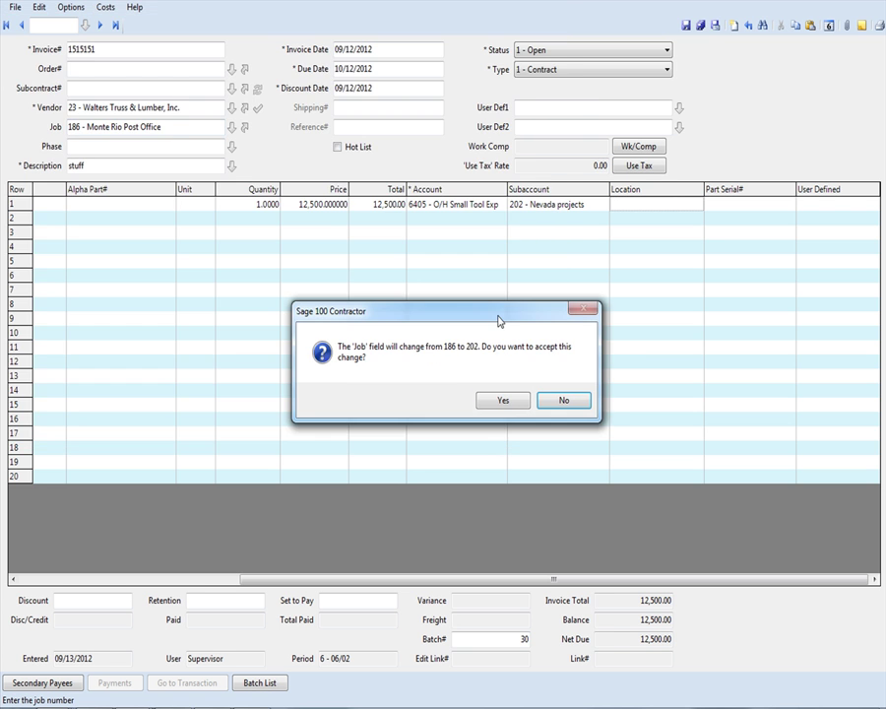
{"action": "left_click", "coordinate": [559, 404]}
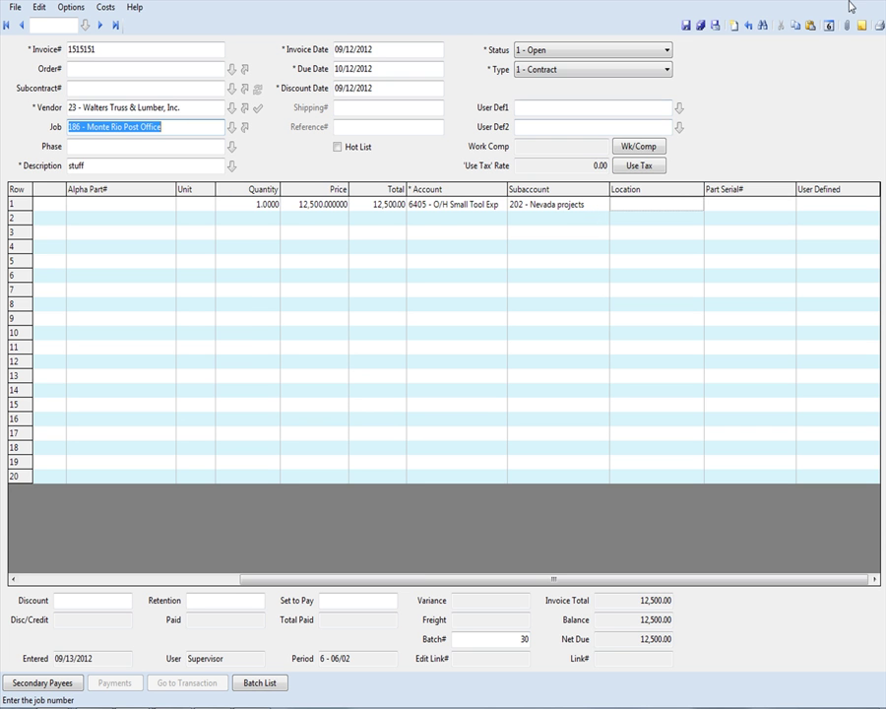
{"action": "key", "text": "Escape"}
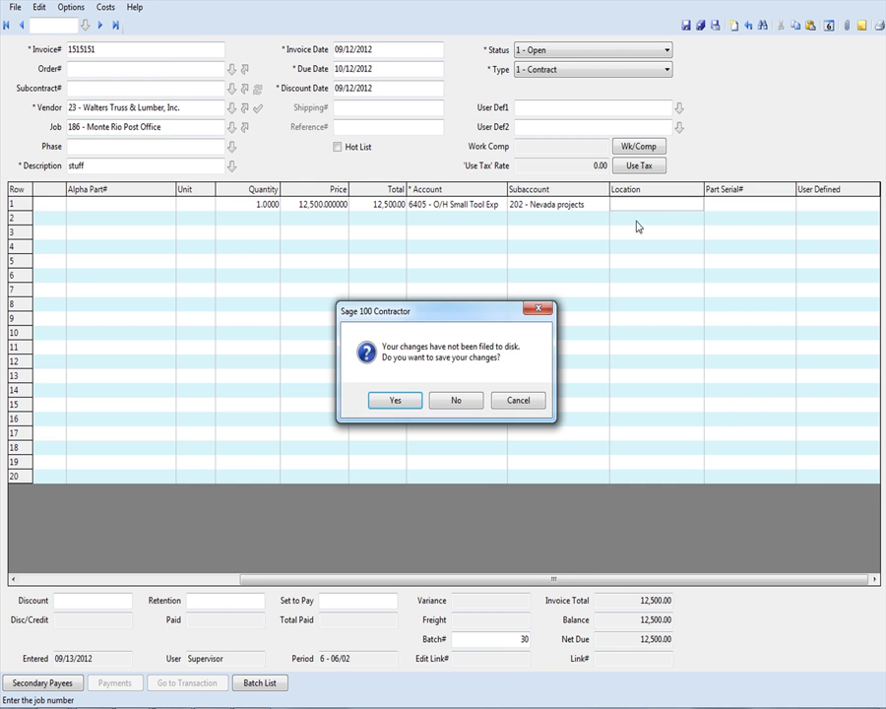
{"action": "left_click", "coordinate": [456, 399]}
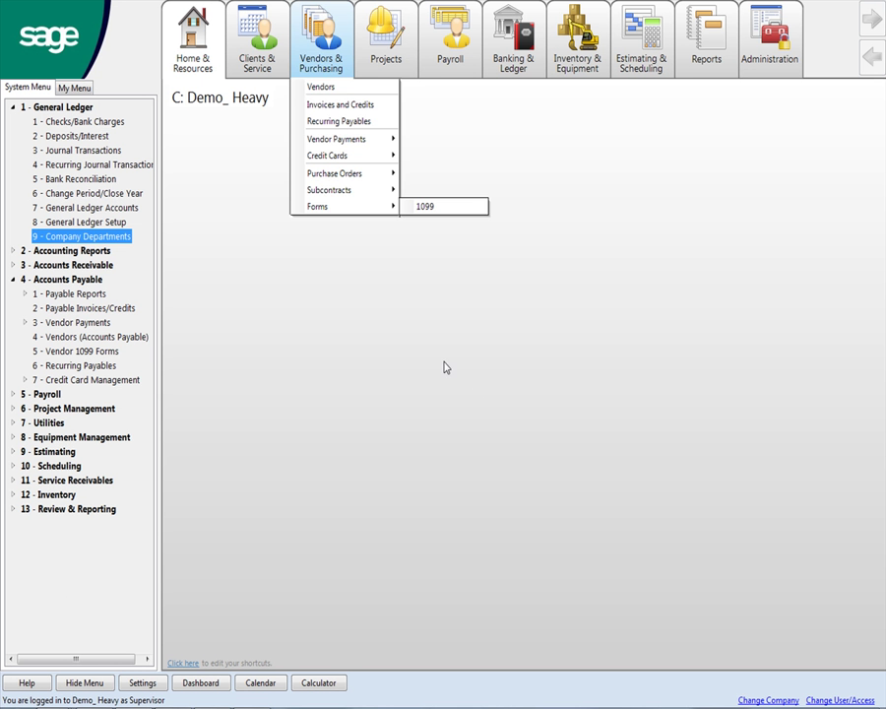
- Under Accounting Reports > Income Statement, select report 41- Dept. Income Statement, widening the list and window
{"action": "left_click", "coordinate": [13, 252]}
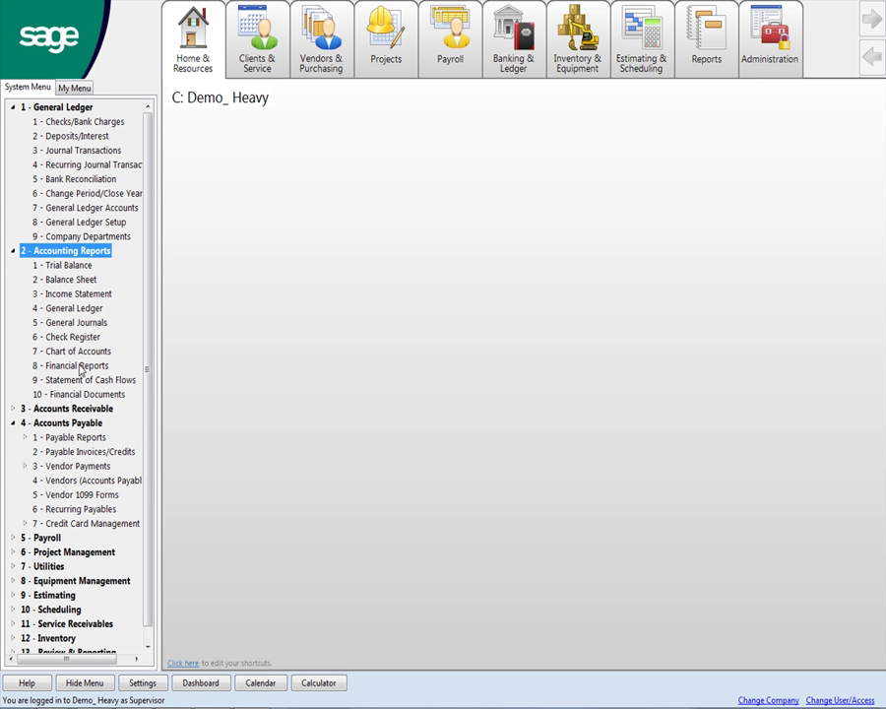
{"action": "left_click", "coordinate": [75, 295]}
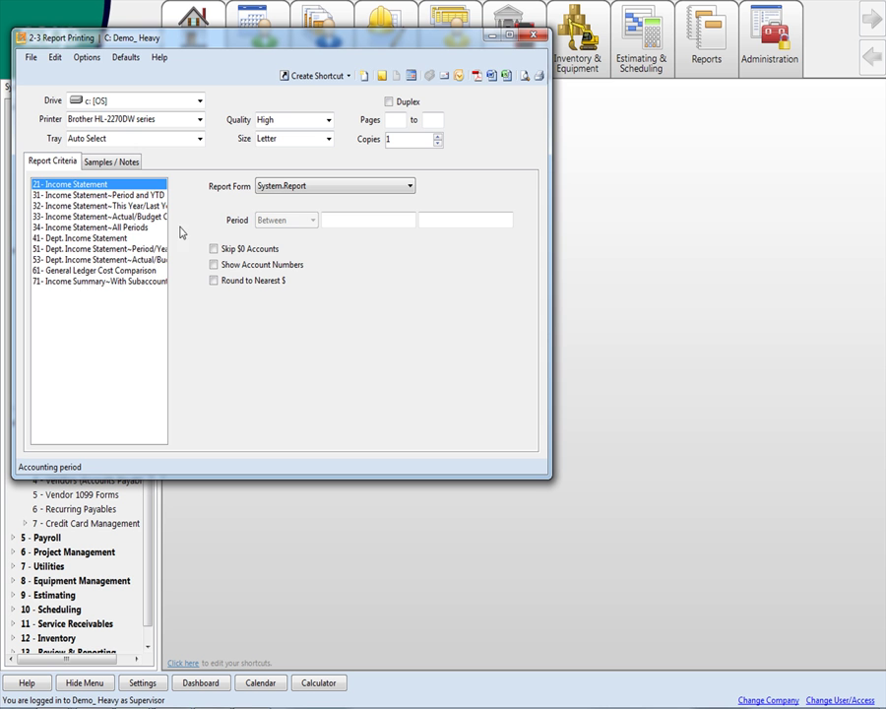
{"action": "left_click_drag", "start_coordinate": [169, 222], "coordinate": [312, 220]}
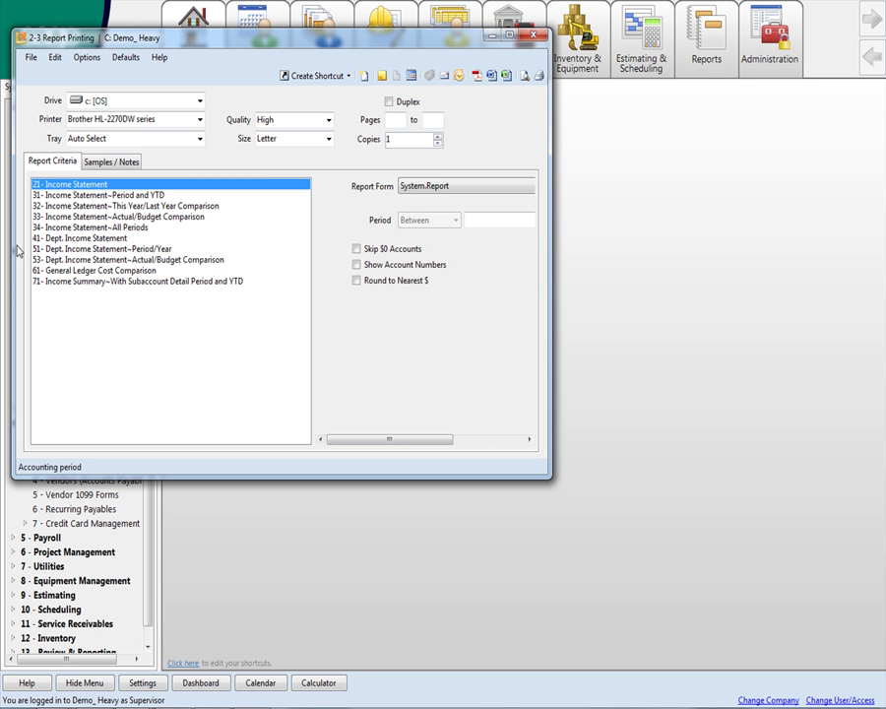
{"action": "left_click", "coordinate": [58, 249]}
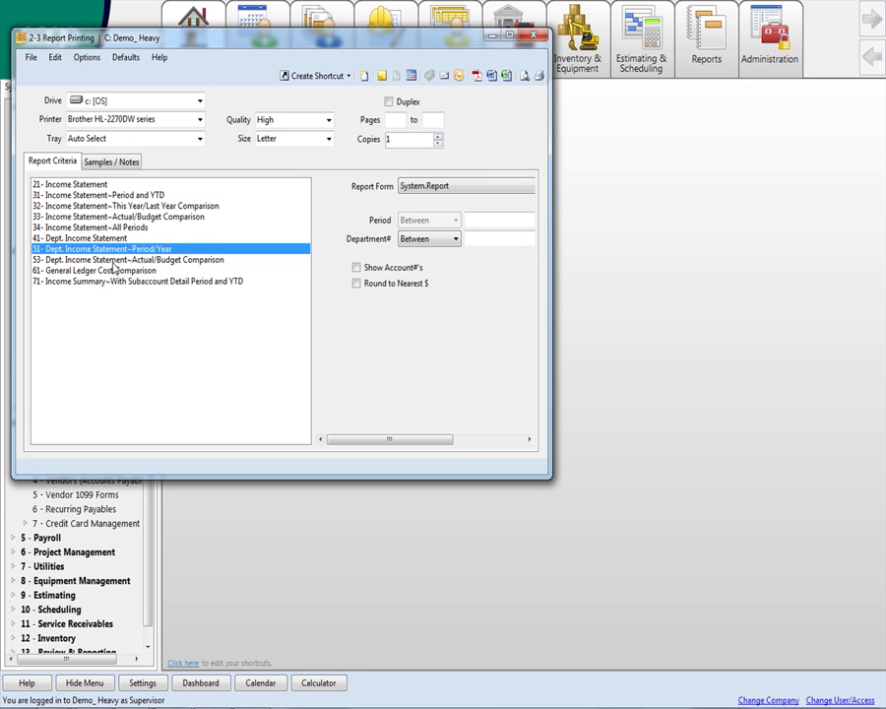
{"action": "left_click", "coordinate": [114, 261]}
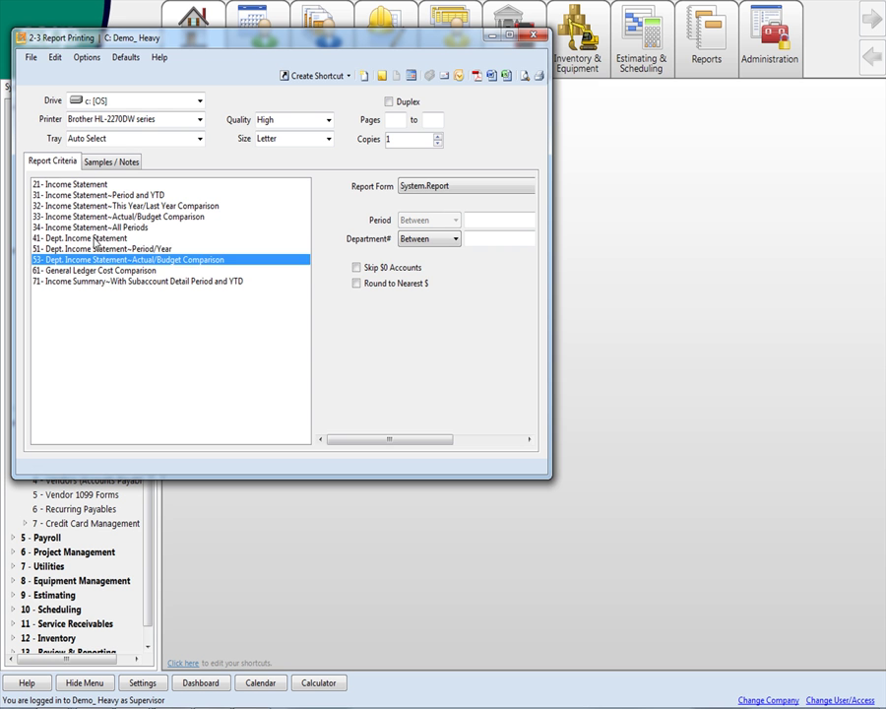
{"action": "left_click", "coordinate": [96, 239]}
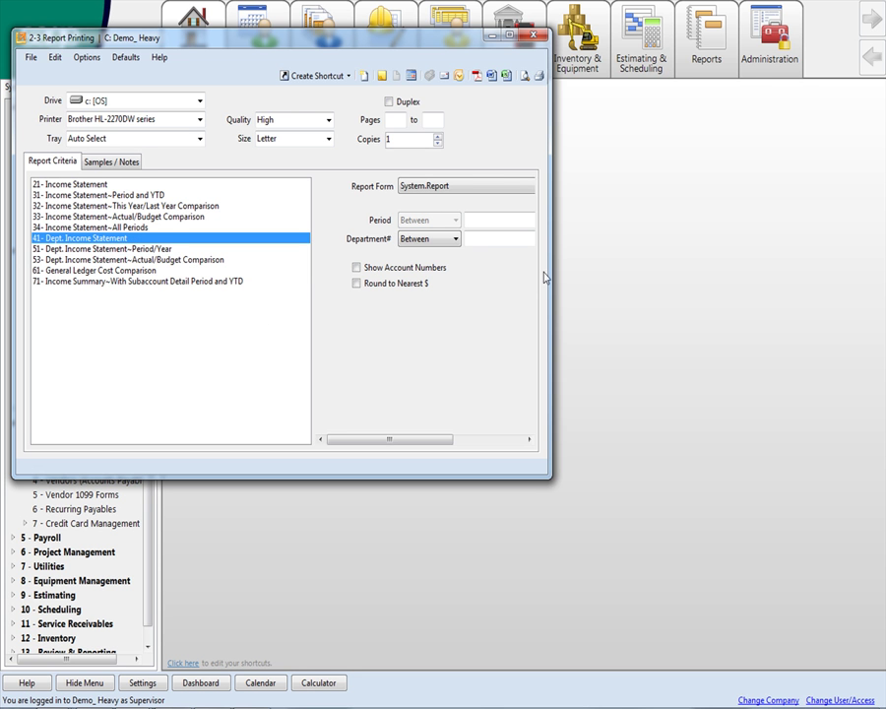
{"action": "left_click_drag", "start_coordinate": [548, 273], "coordinate": [743, 269]}
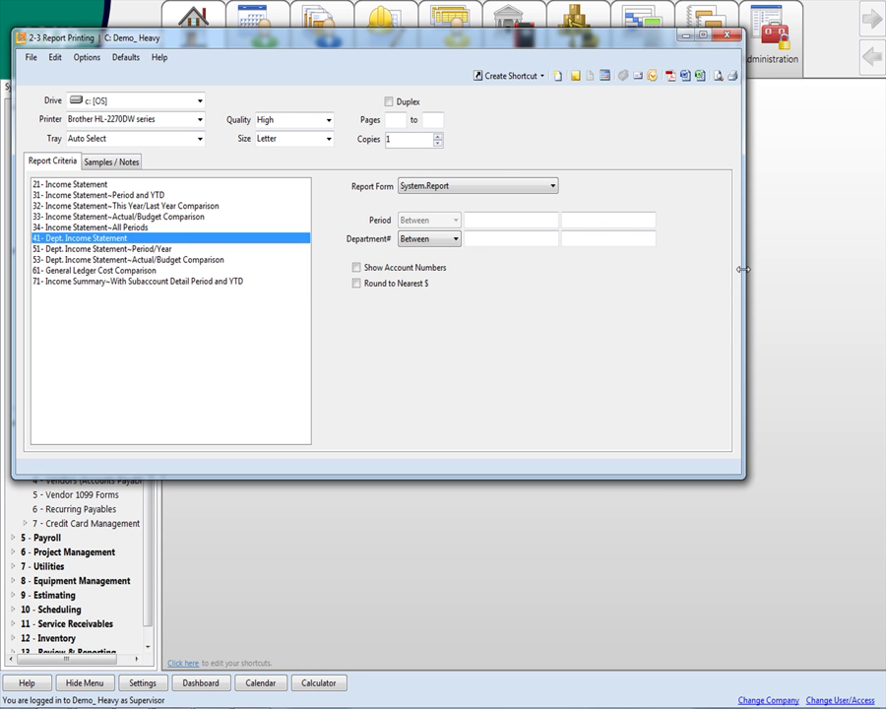
- Set the Department# criterion to In List and mark all five Nevada departments in the lookup
{"action": "left_click", "coordinate": [454, 239]}
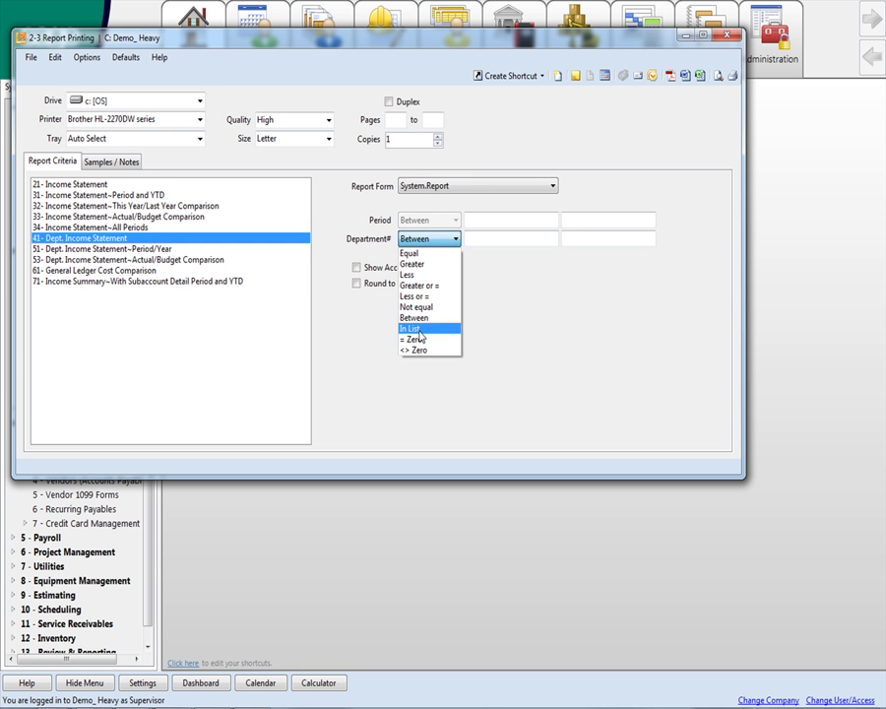
{"action": "left_click", "coordinate": [421, 332]}
{"action": "double_click", "coordinate": [484, 238]}
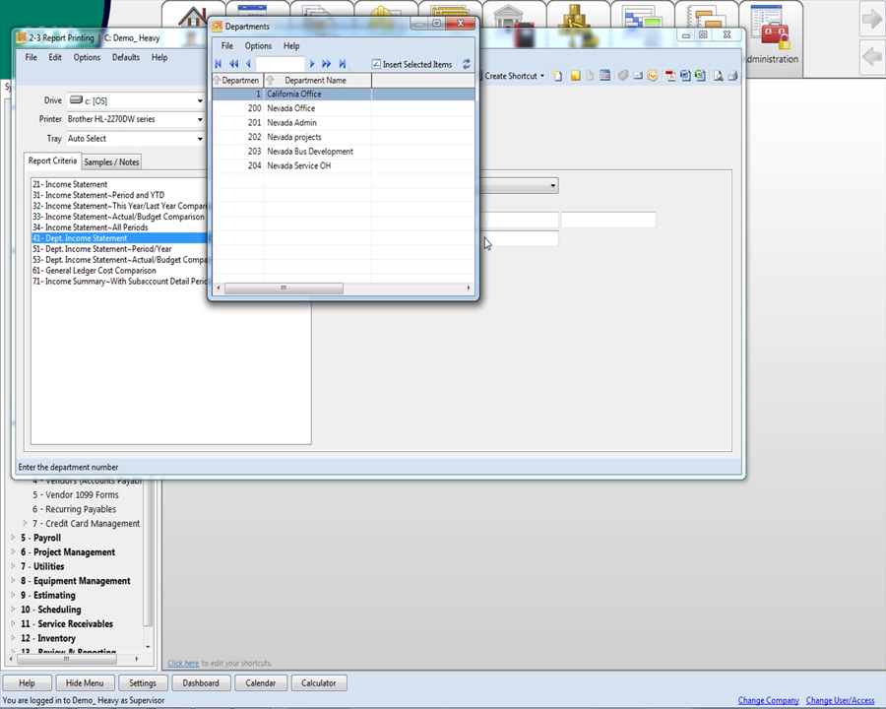
{"action": "left_click", "coordinate": [269, 110]}
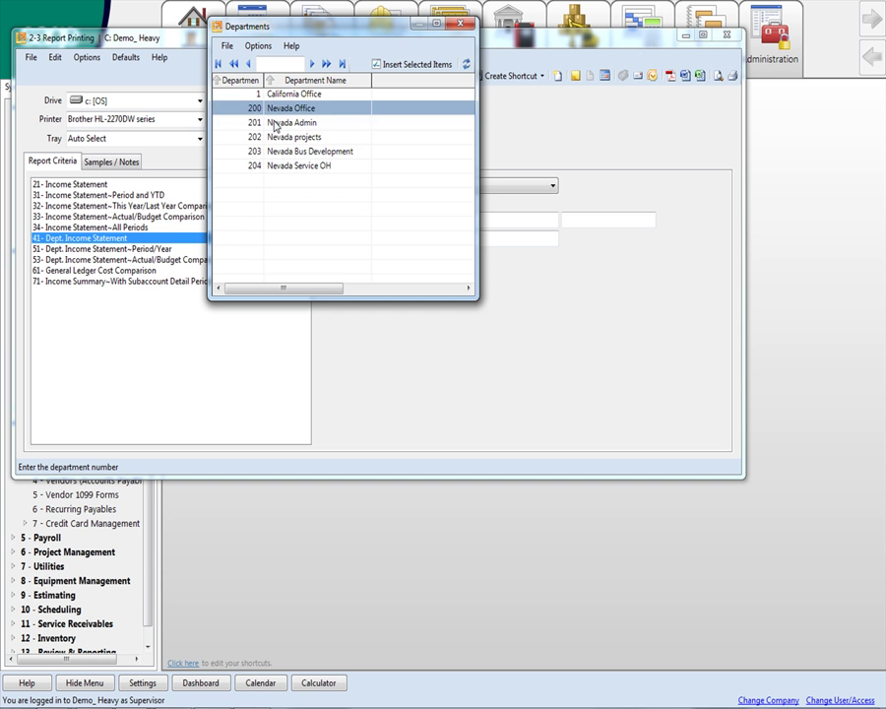
{"action": "left_click", "coordinate": [270, 122]}
{"action": "left_click", "coordinate": [273, 137]}
{"action": "left_click", "coordinate": [281, 151]}
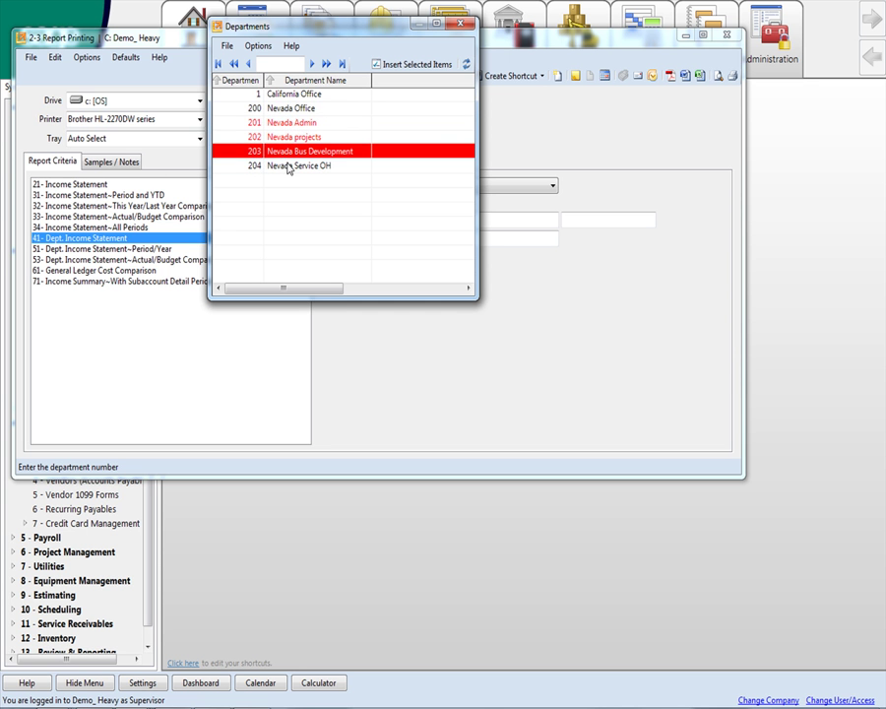
{"action": "left_click", "coordinate": [286, 165]}
{"action": "left_click", "coordinate": [282, 112]}
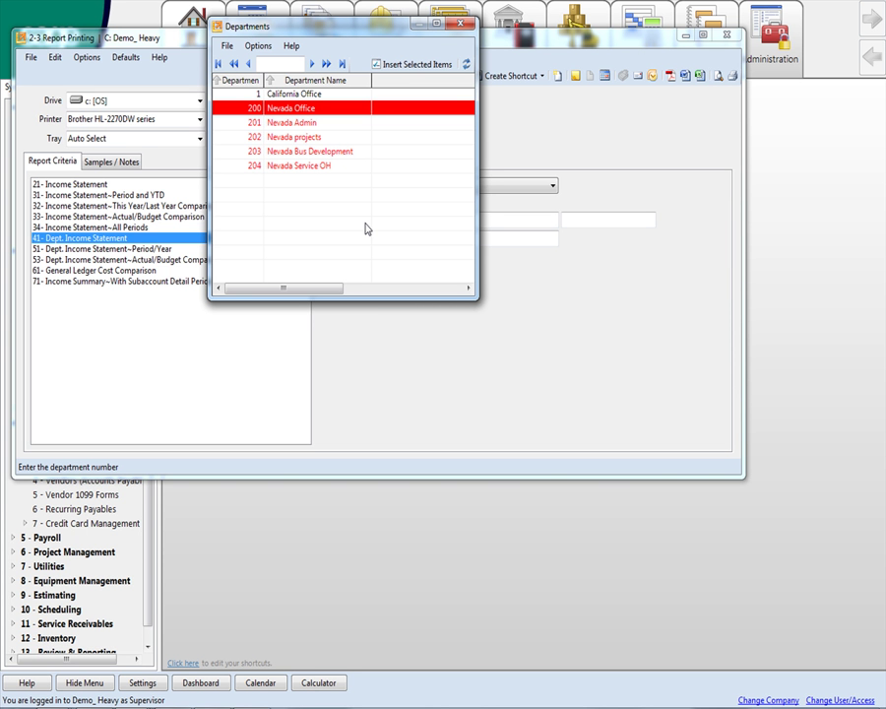
- Unmark Nevada Office, Admin, projects and Bus Development, then close the department lookup
{"action": "left_click", "coordinate": [244, 144]}
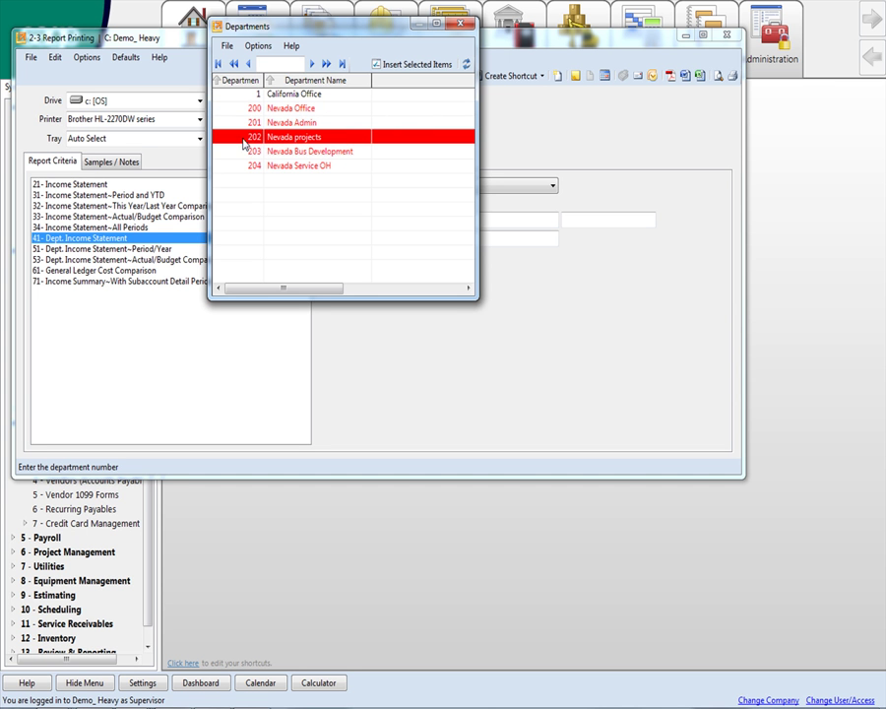
{"action": "left_click", "coordinate": [293, 152]}
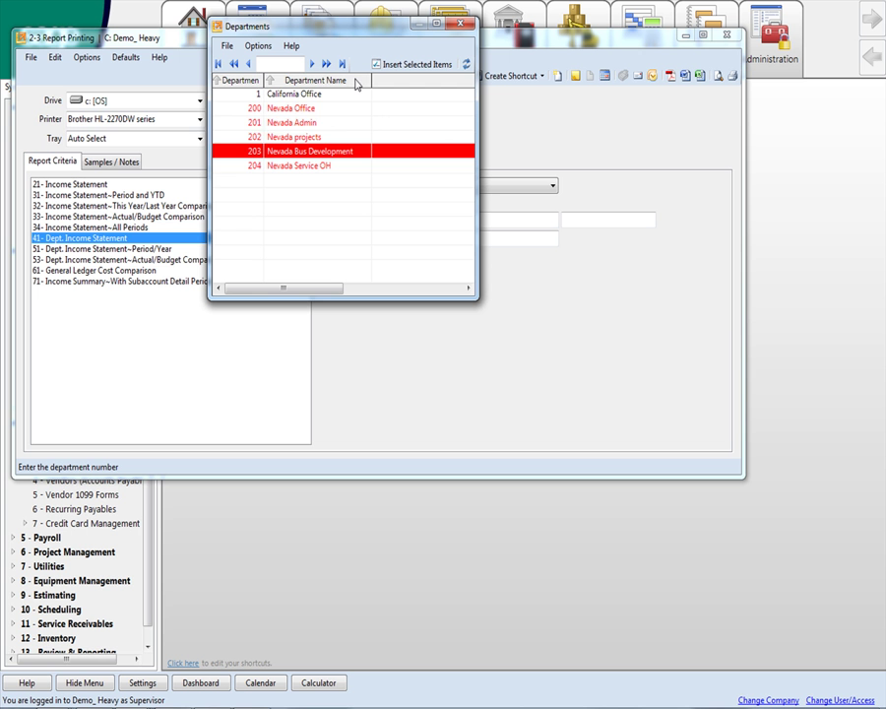
{"action": "left_click", "coordinate": [276, 109]}
{"action": "left_click", "coordinate": [279, 127]}
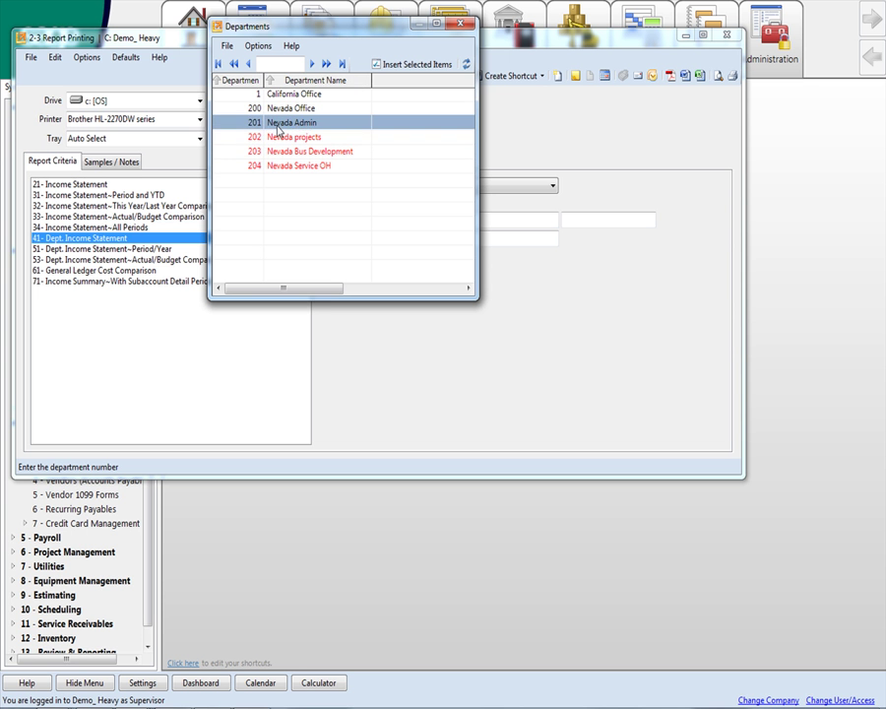
{"action": "left_click", "coordinate": [278, 137]}
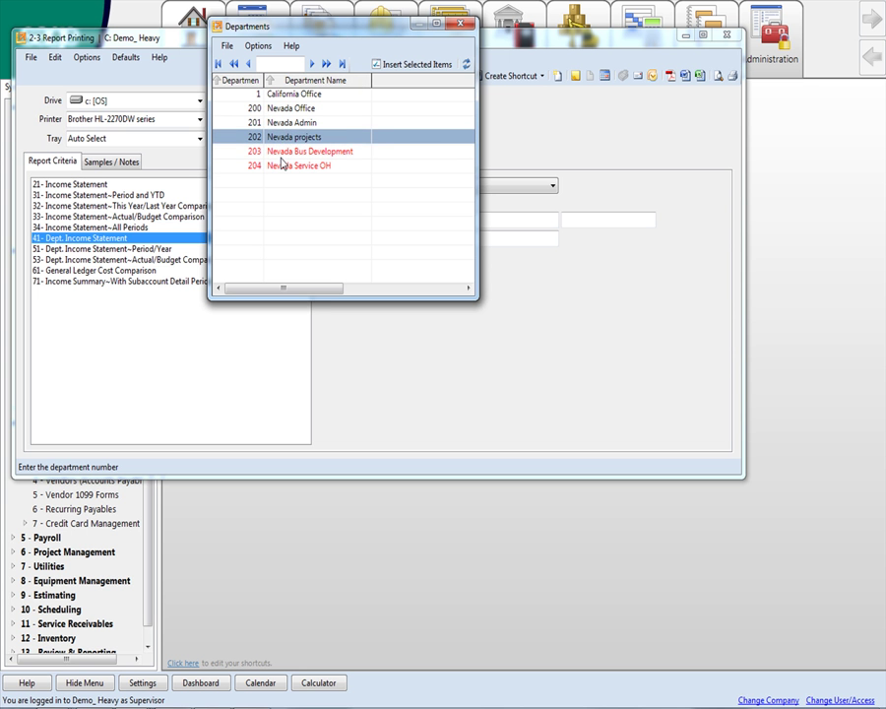
{"action": "left_click", "coordinate": [281, 154]}
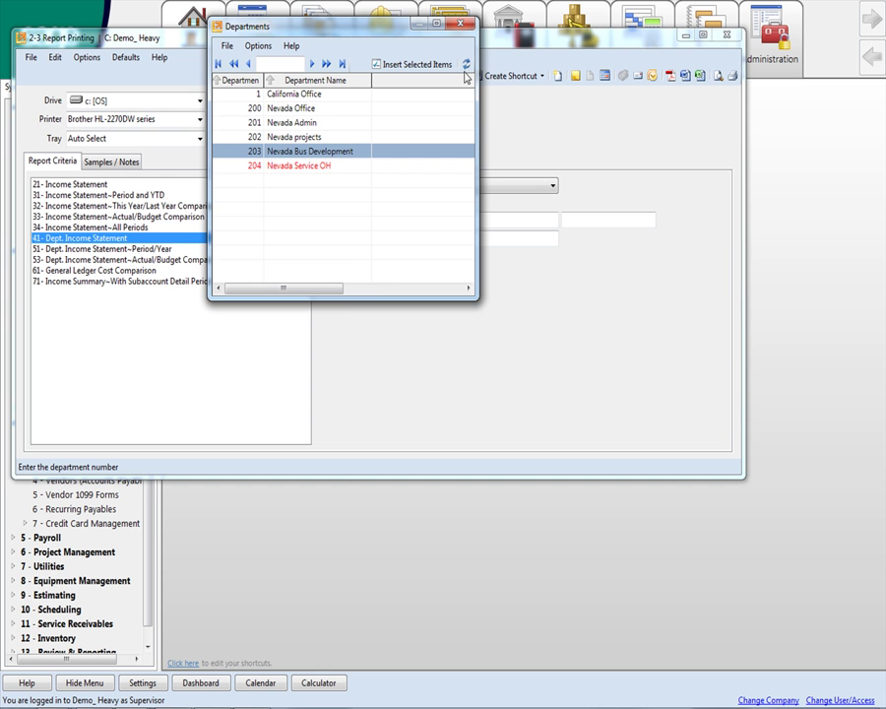
{"action": "left_click", "coordinate": [459, 24]}
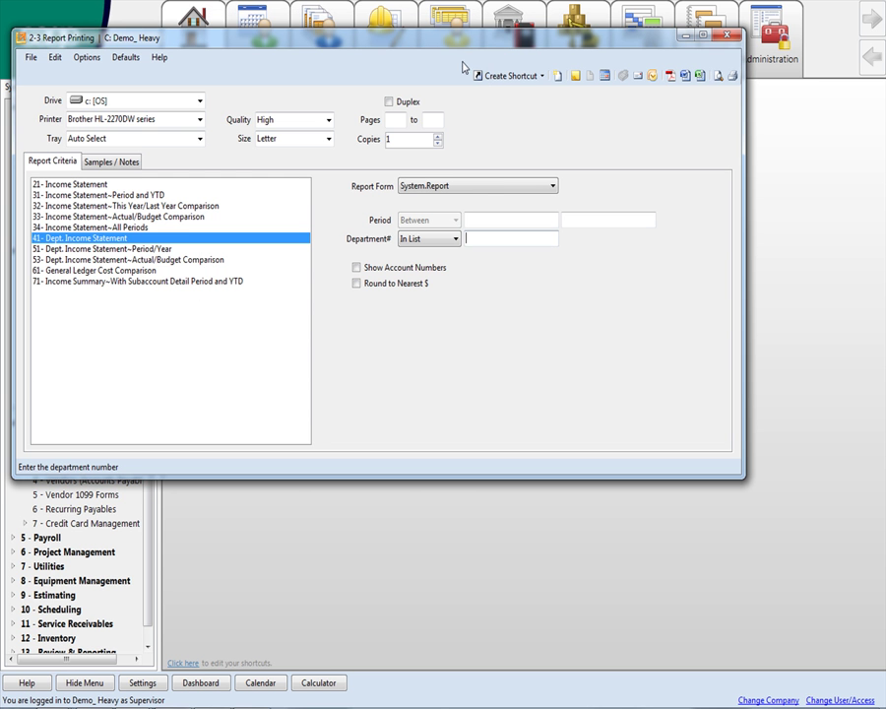
- Change the Department# operator from In List back to Between and place the cursor in the first range box
{"action": "left_click", "coordinate": [455, 239]}
{"action": "left_click", "coordinate": [433, 317]}
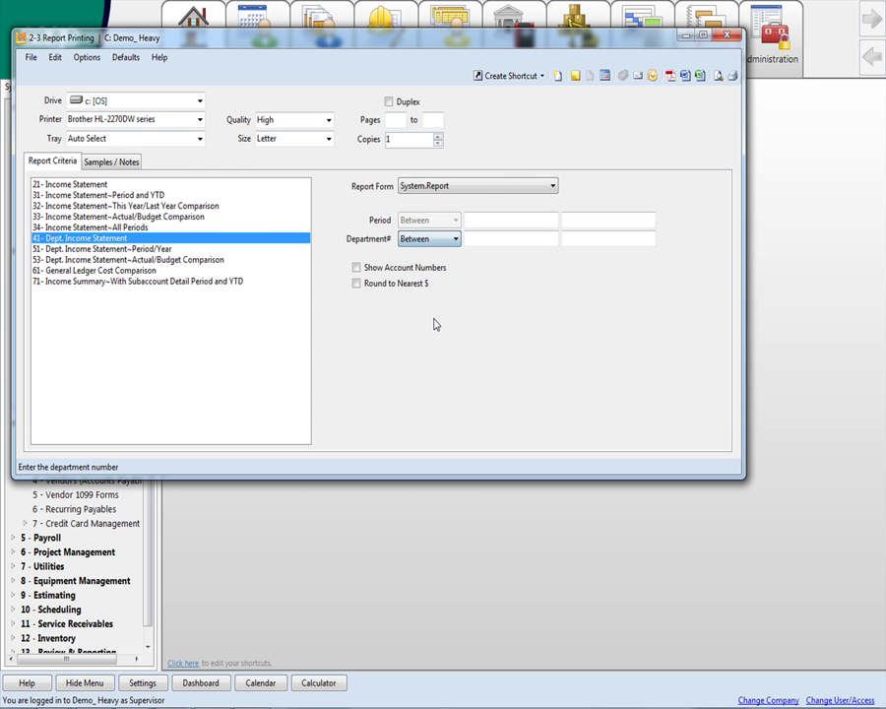
{"action": "left_click", "coordinate": [477, 241]}
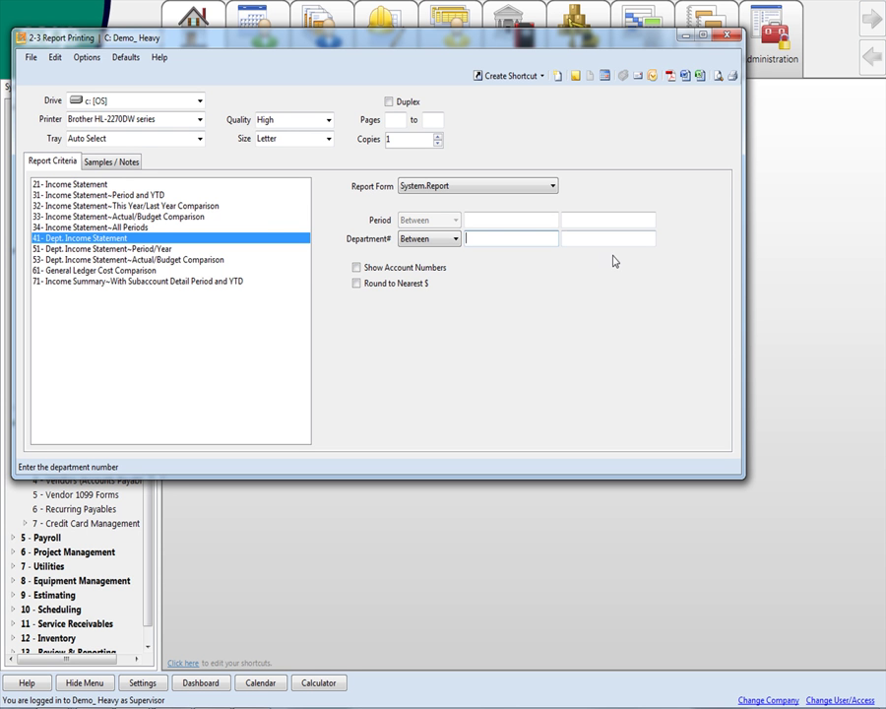